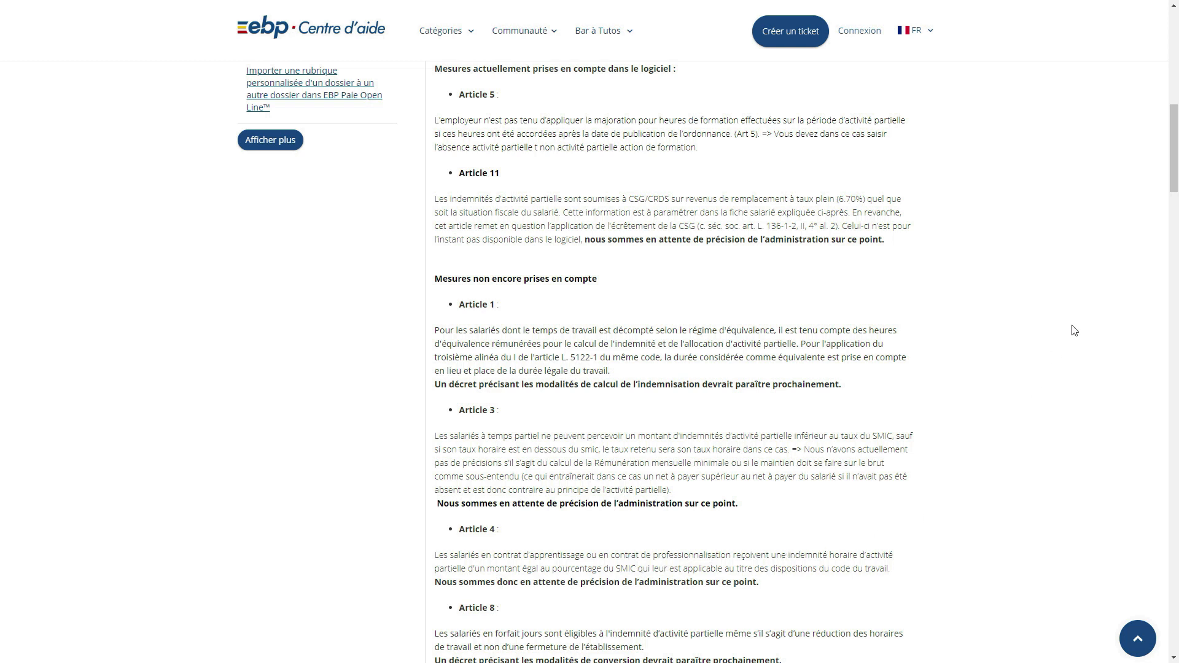
left_click_drag(1174, 191, 1176, 208)
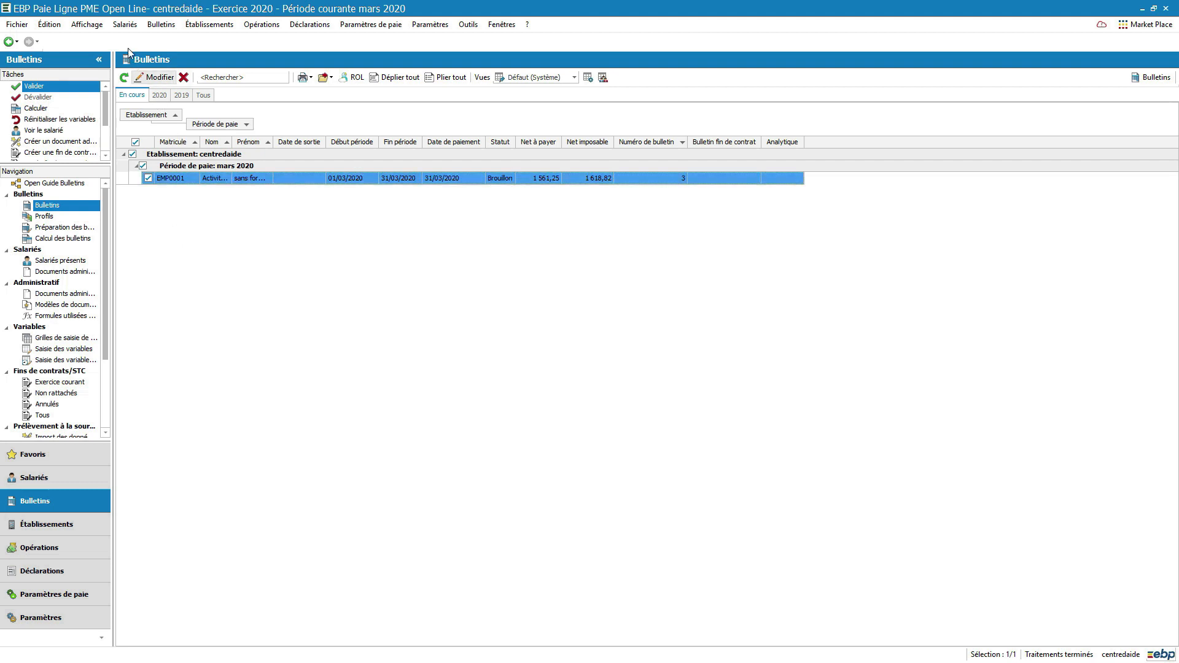
Open the record of employee EMP0001 from the list of present employees.
left_click(125, 25)
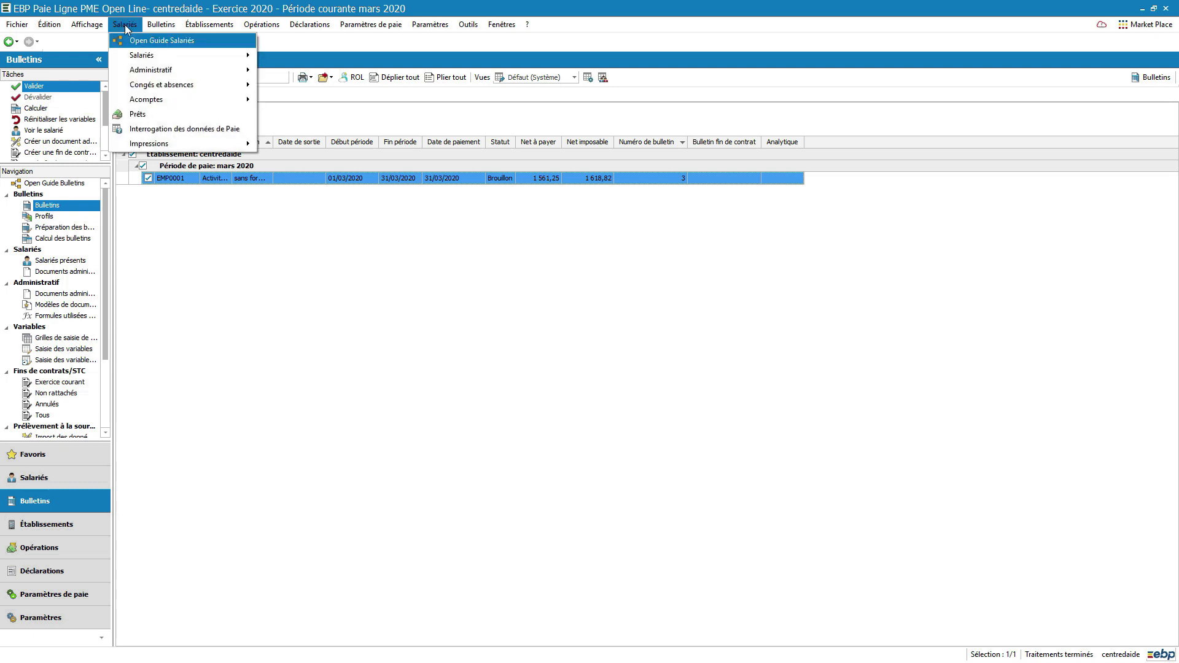
mouse_move(137, 54)
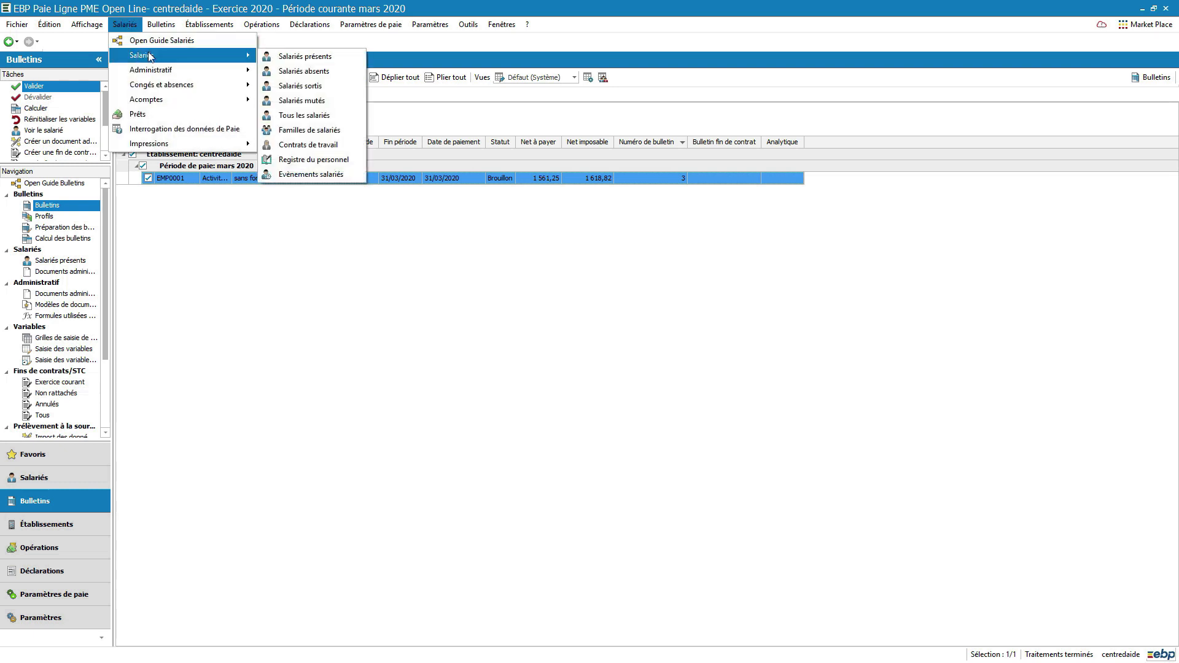
left_click(278, 55)
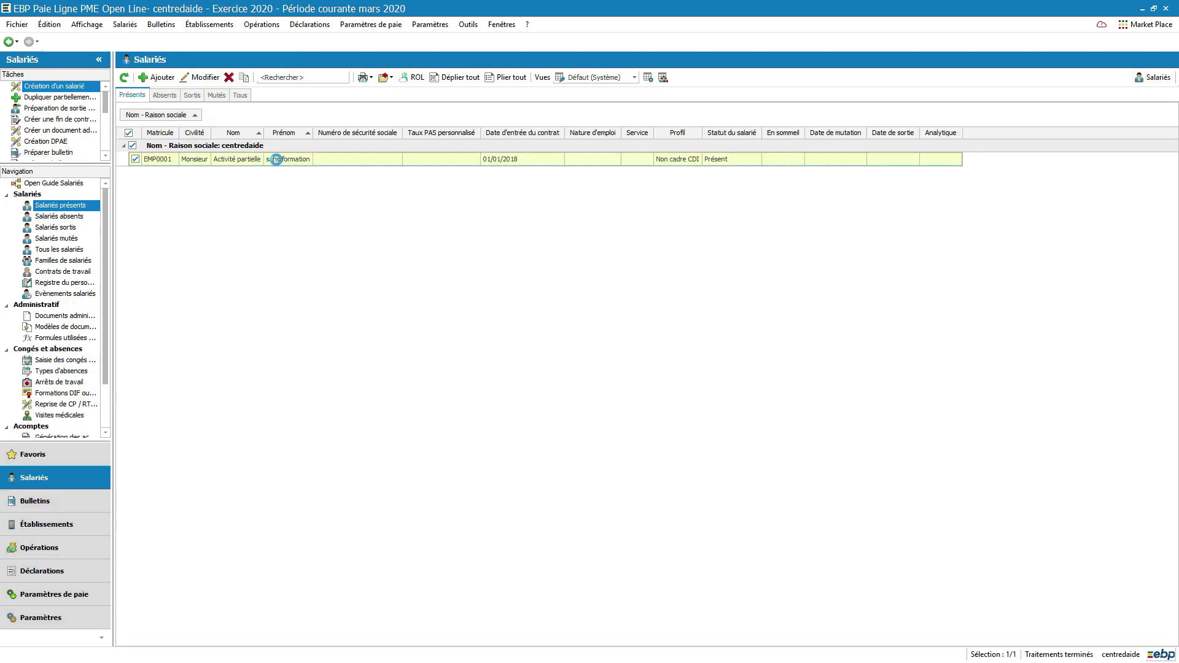
double_click(276, 159)
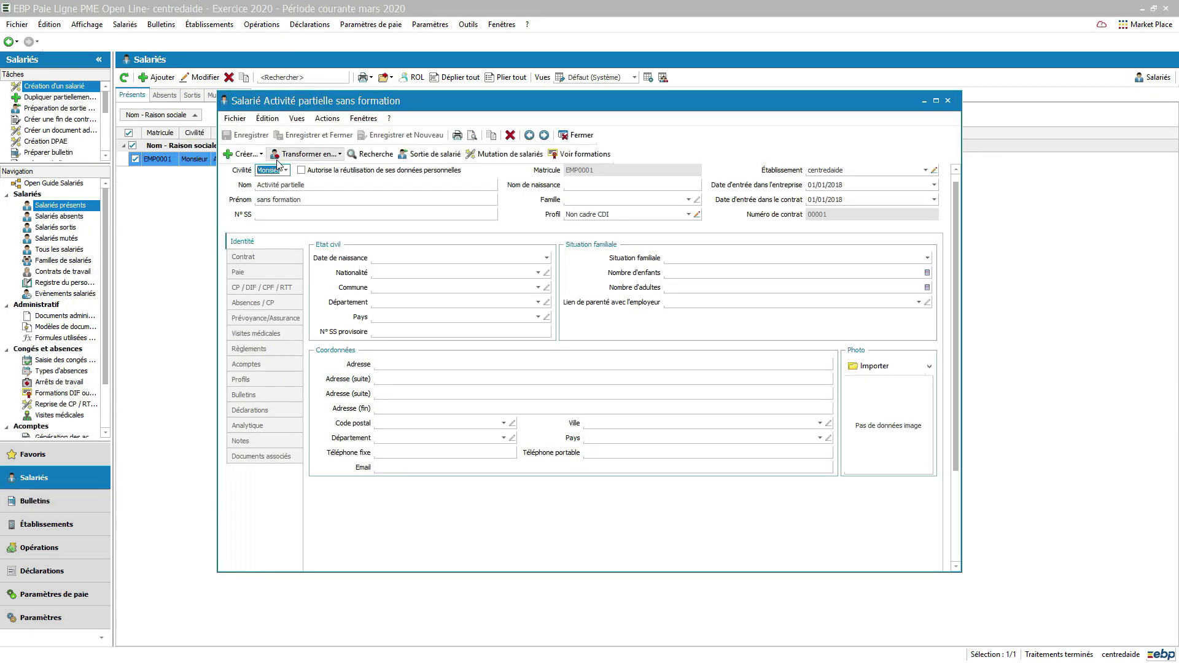
Choose a working-time arrangement under Activité partielle et chômage intempéries in the employee's contract details, saving and closing the record.
left_click(248, 259)
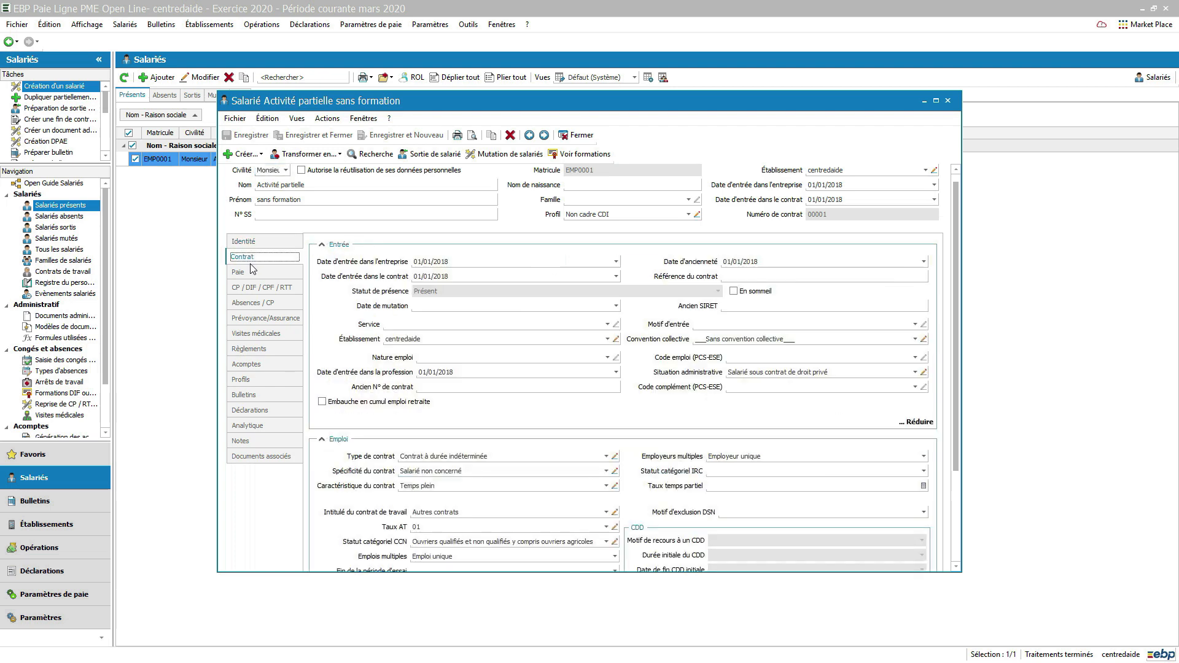
left_click_drag(957, 273, 938, 434)
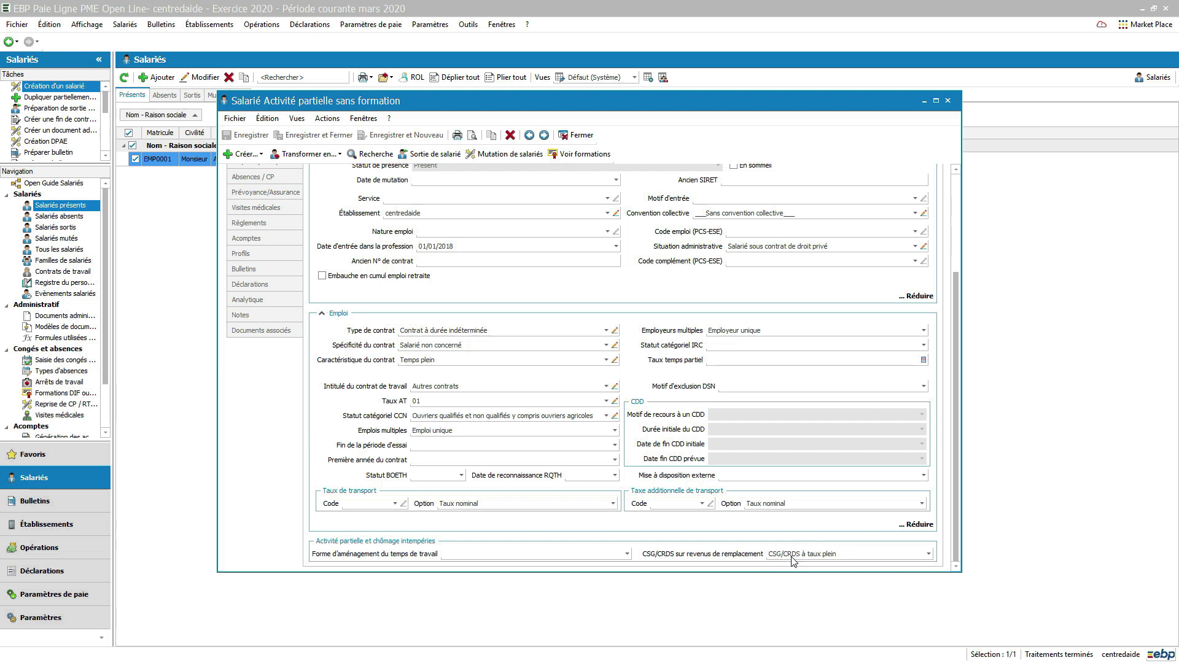
left_click(628, 555)
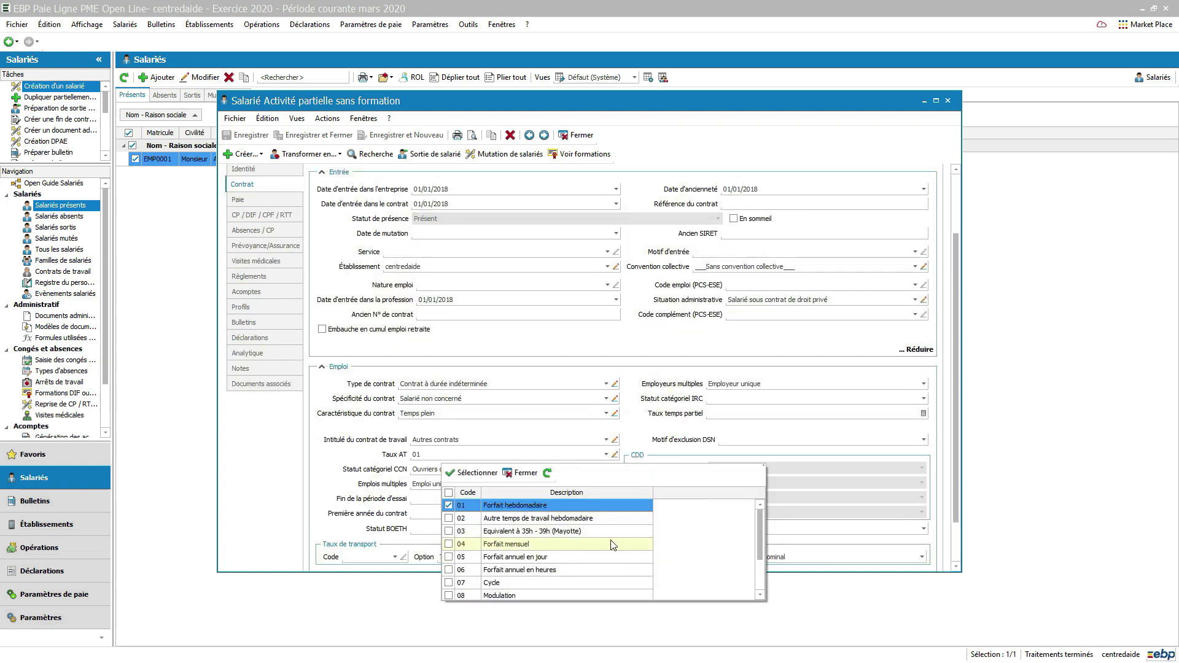
double_click(581, 550)
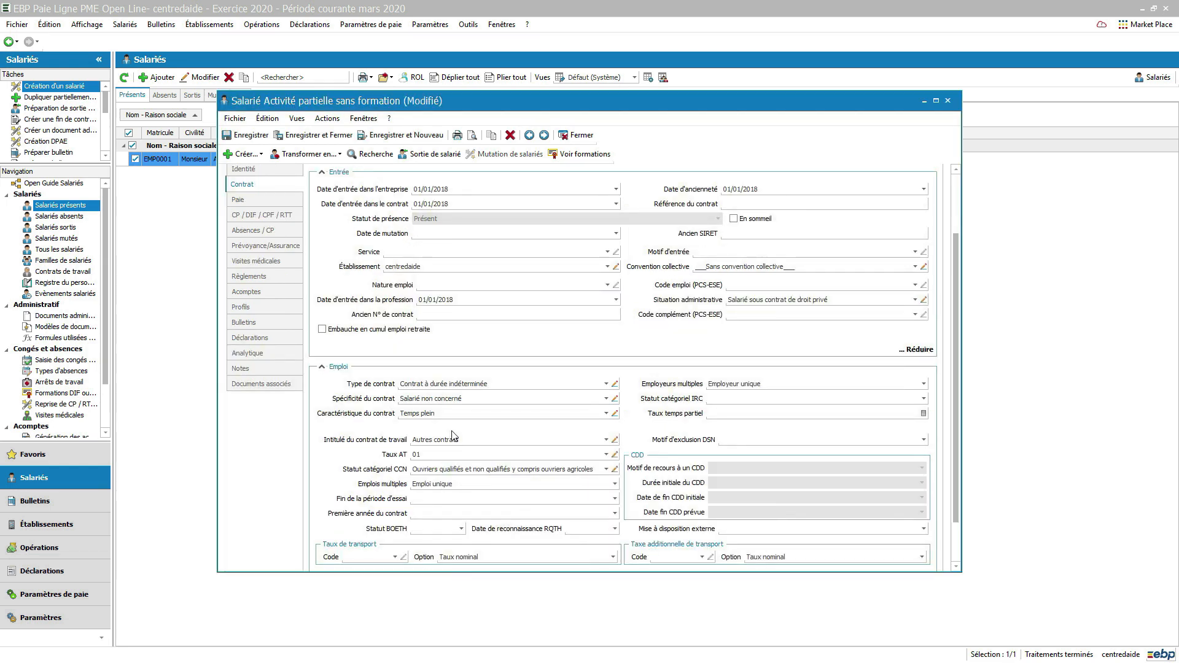
left_click(312, 135)
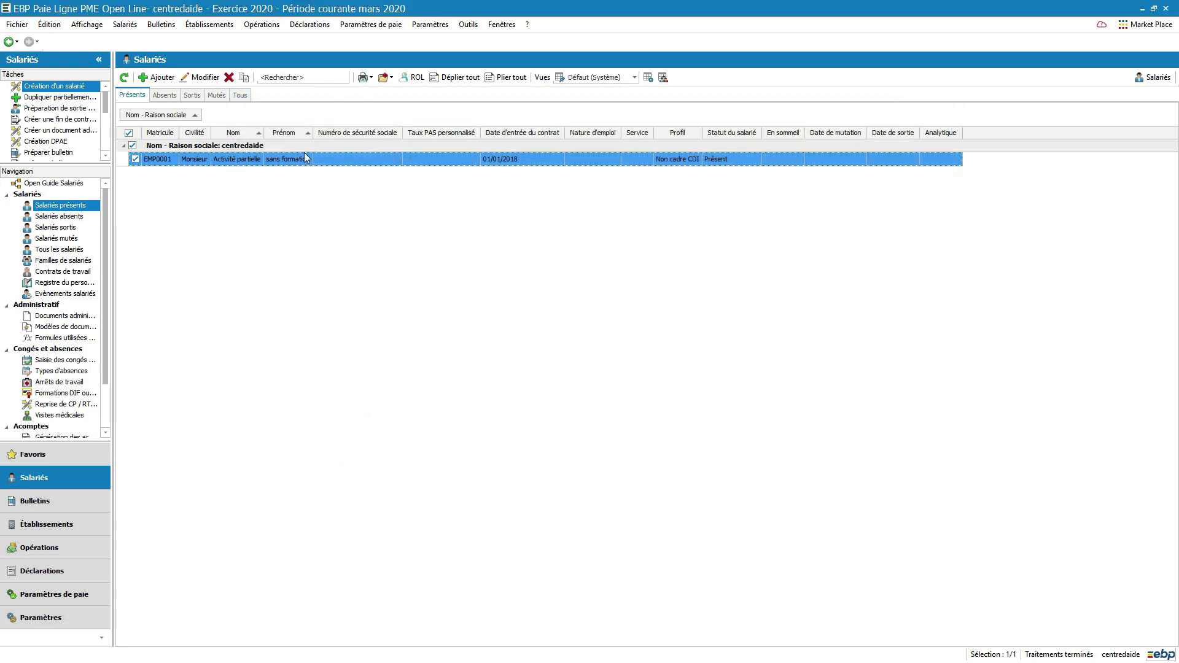
Open EMP0001's draft payslip for March 2020 from the payslip list.
left_click(161, 24)
mouse_move(178, 57)
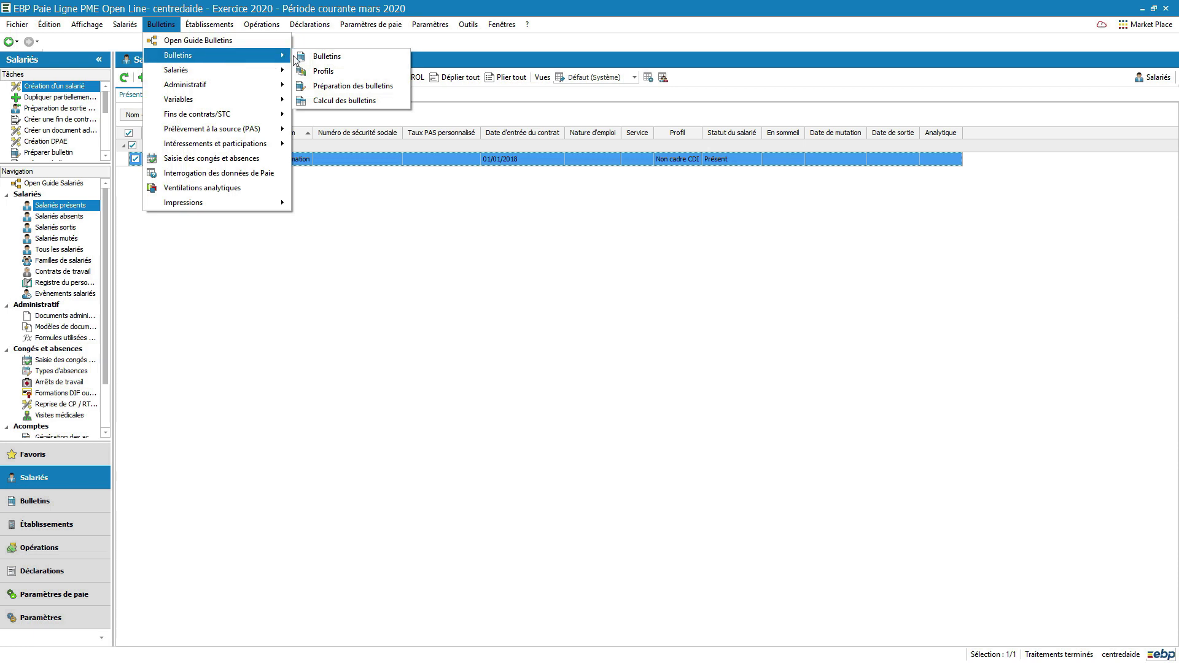
left_click(323, 54)
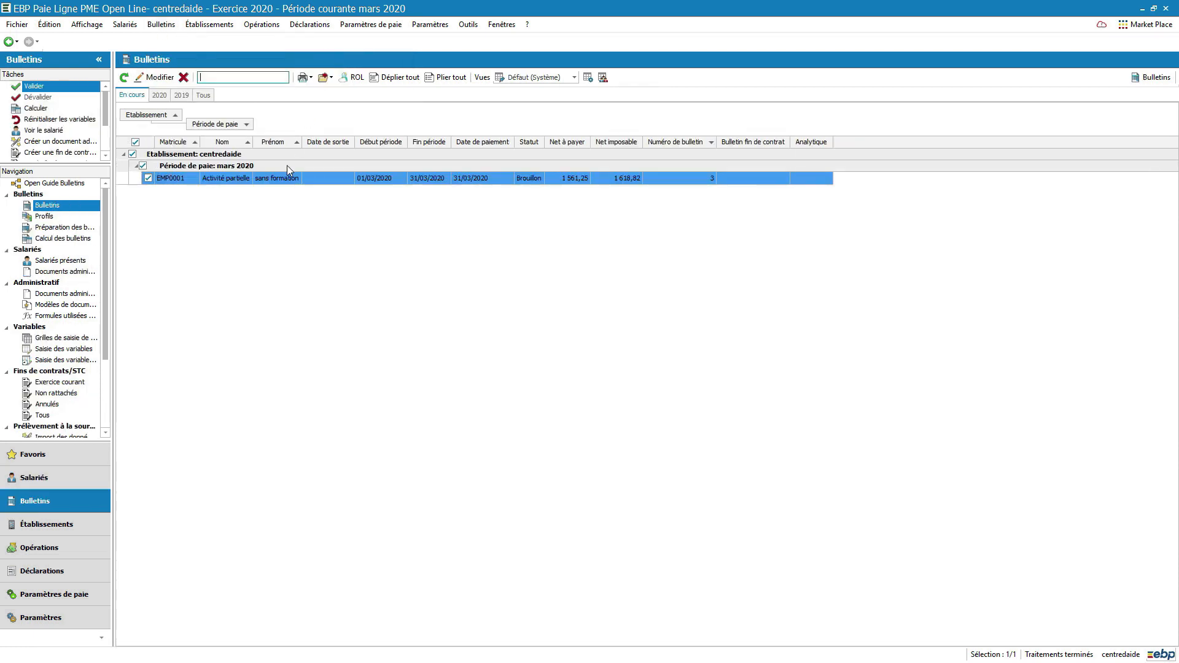
left_click(291, 178)
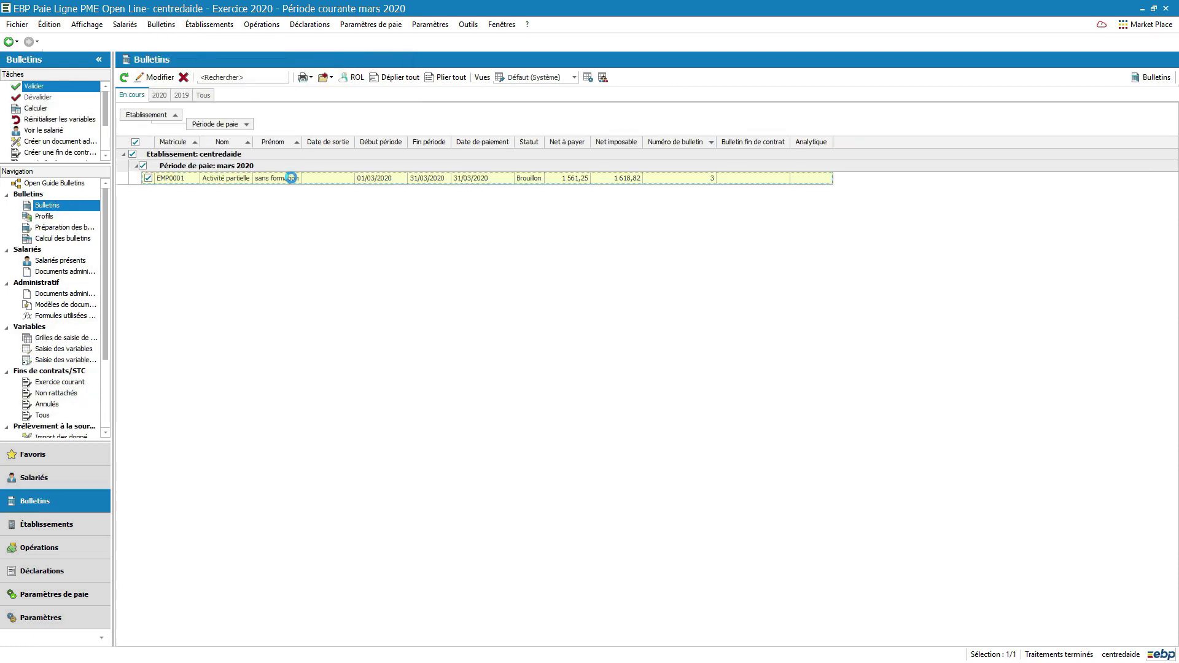
double_click(291, 179)
Add an absence of type Activité partielle to the payslip, running from 01/03/2020 to 31/03/2020.
left_click(849, 237)
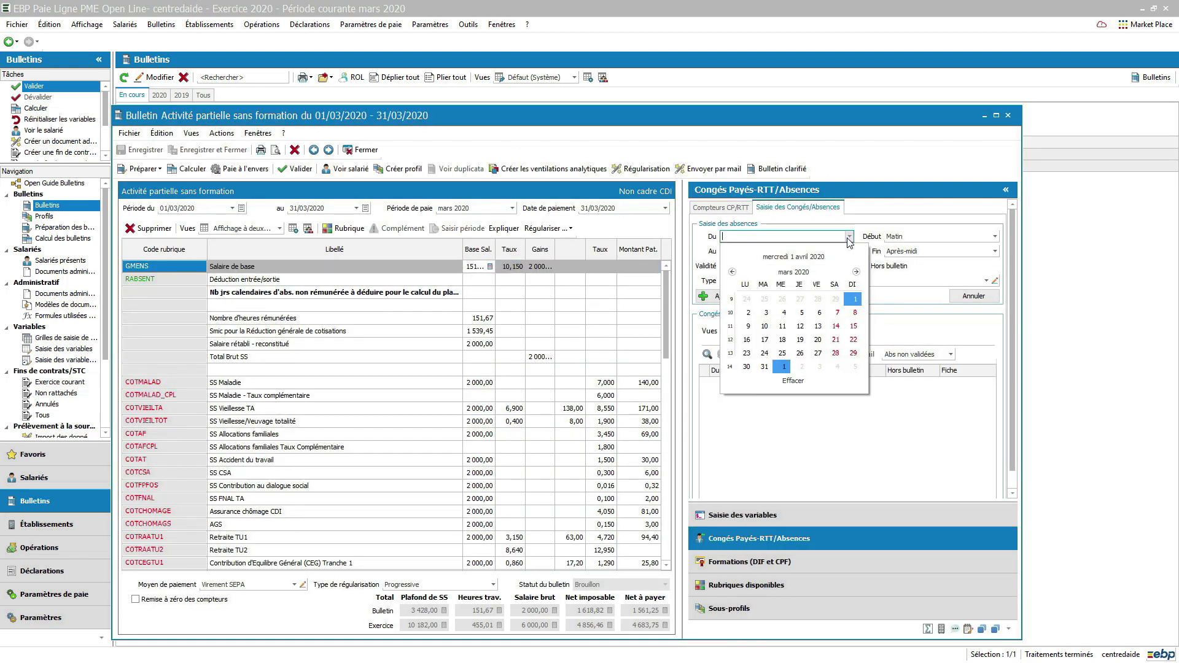
left_click(855, 299)
left_click(849, 251)
left_click(763, 382)
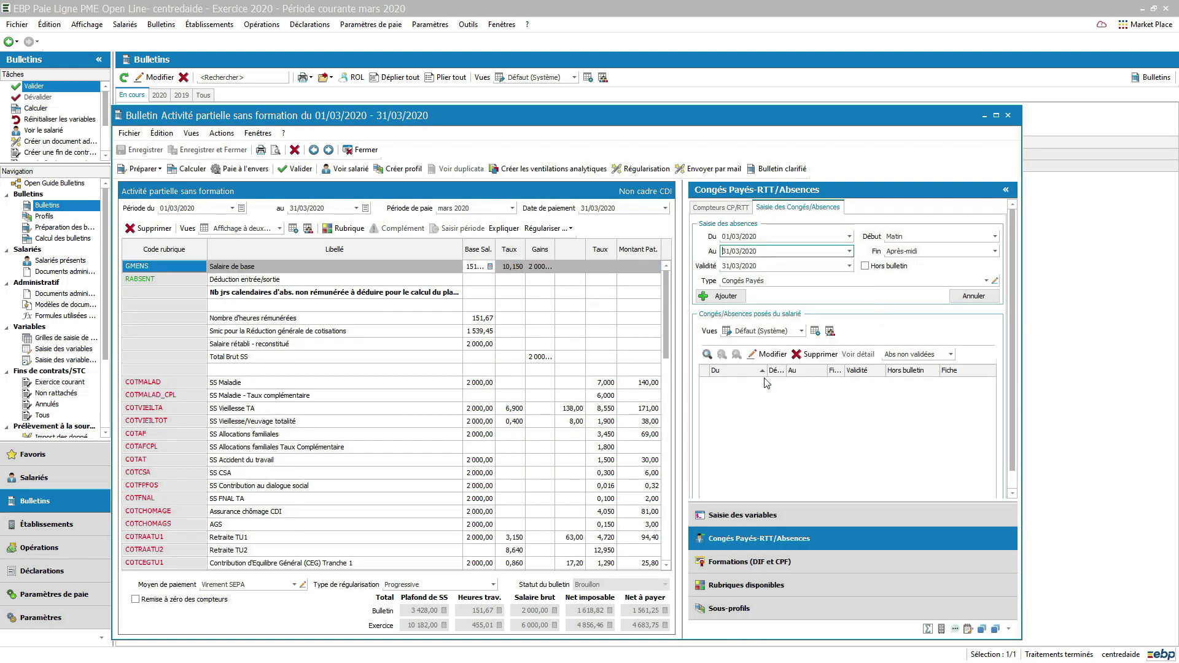
scroll(767, 383, "down", 1)
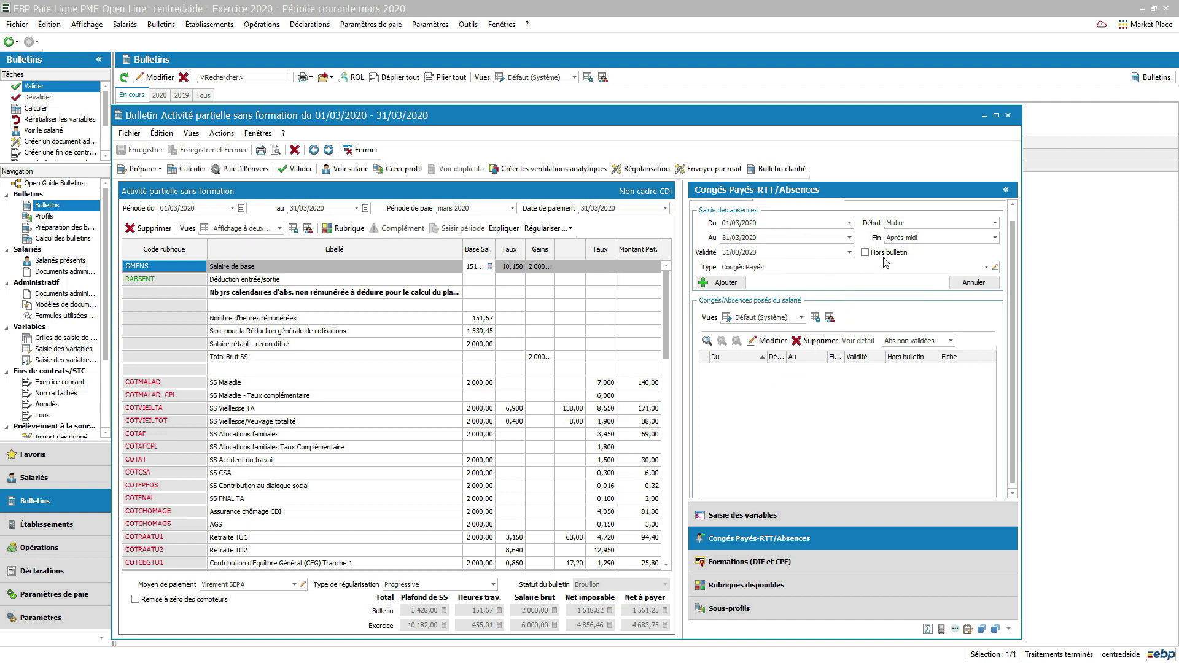
left_click(986, 269)
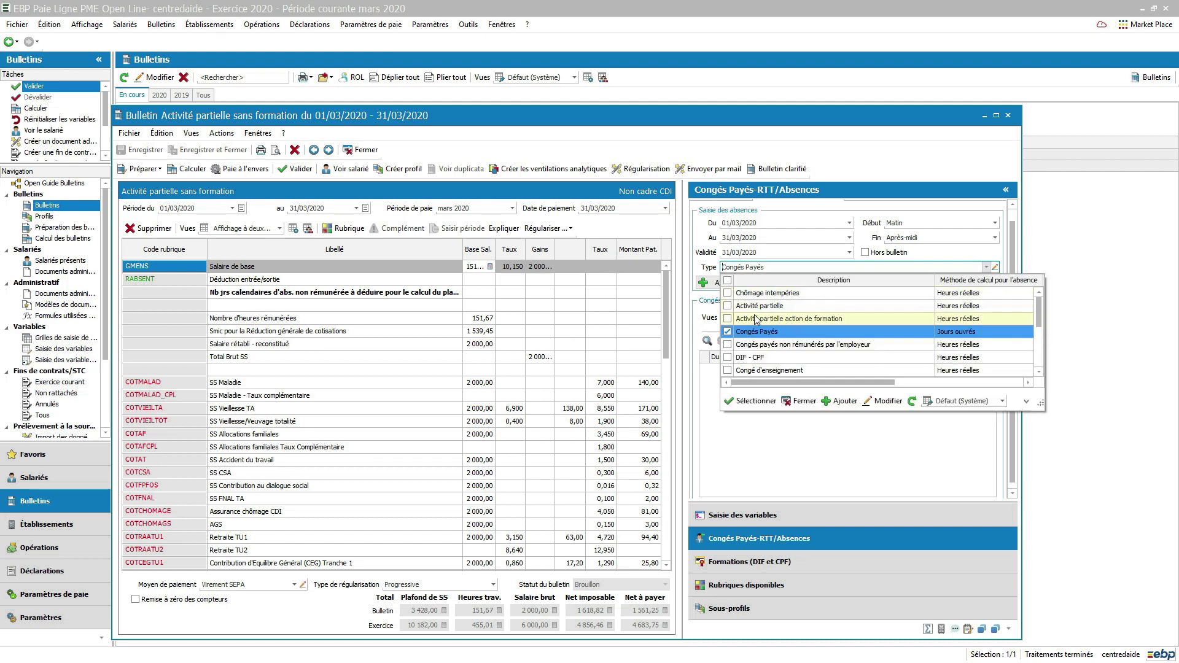
left_click(728, 306)
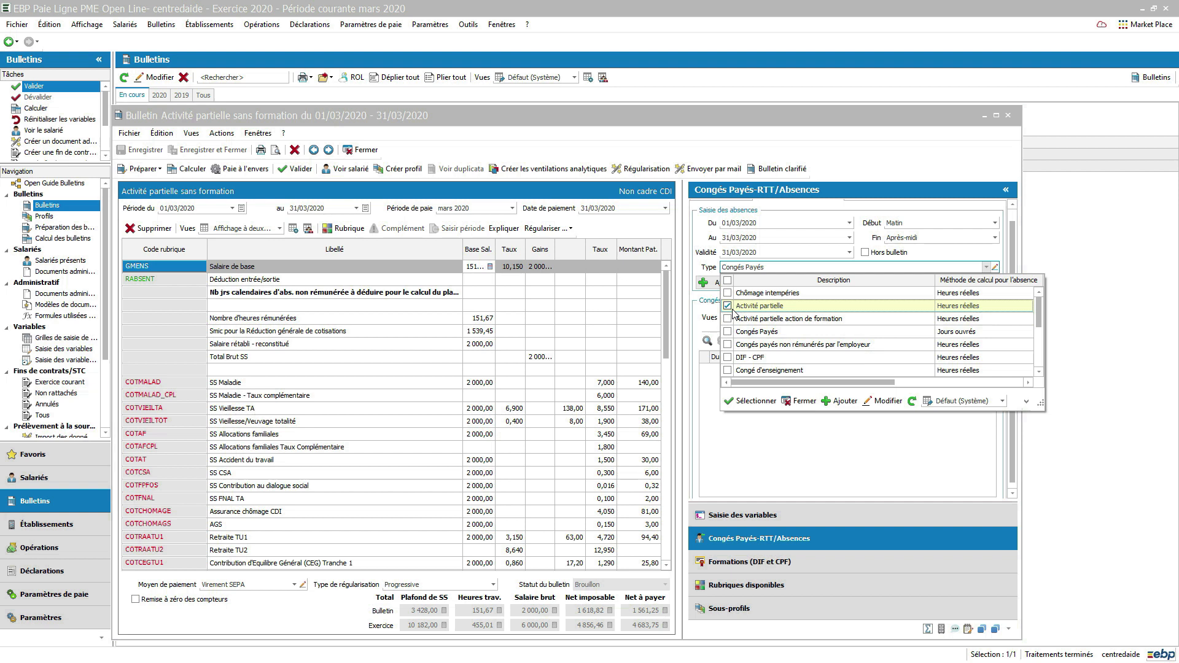
left_click(750, 402)
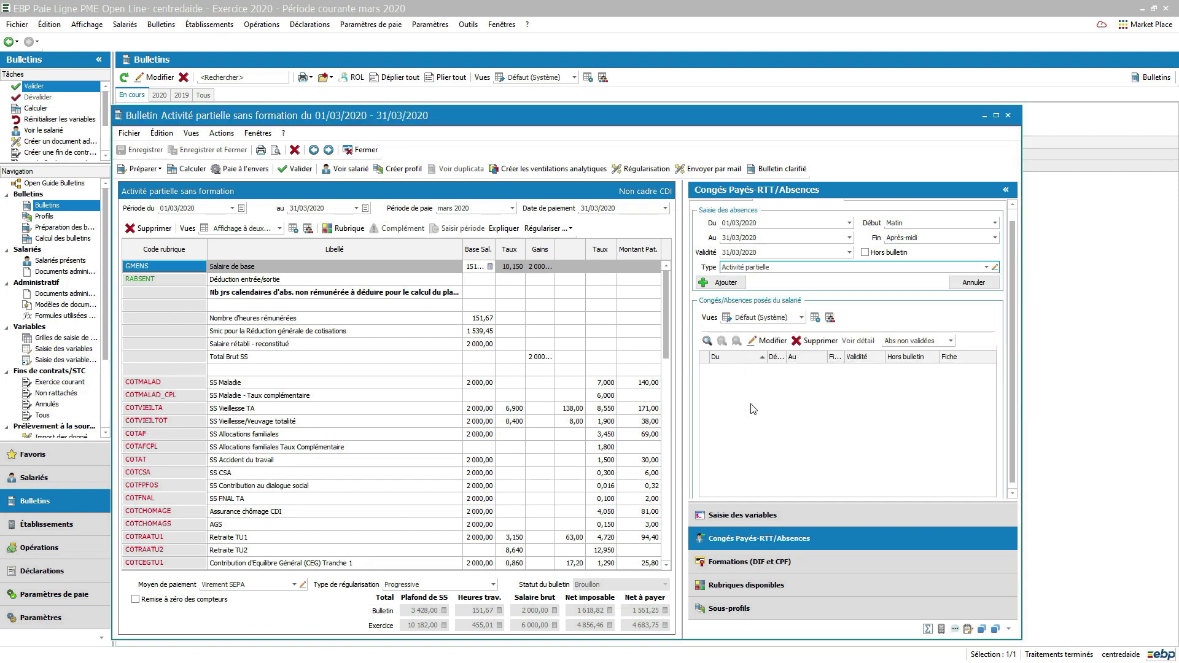
left_click(726, 282)
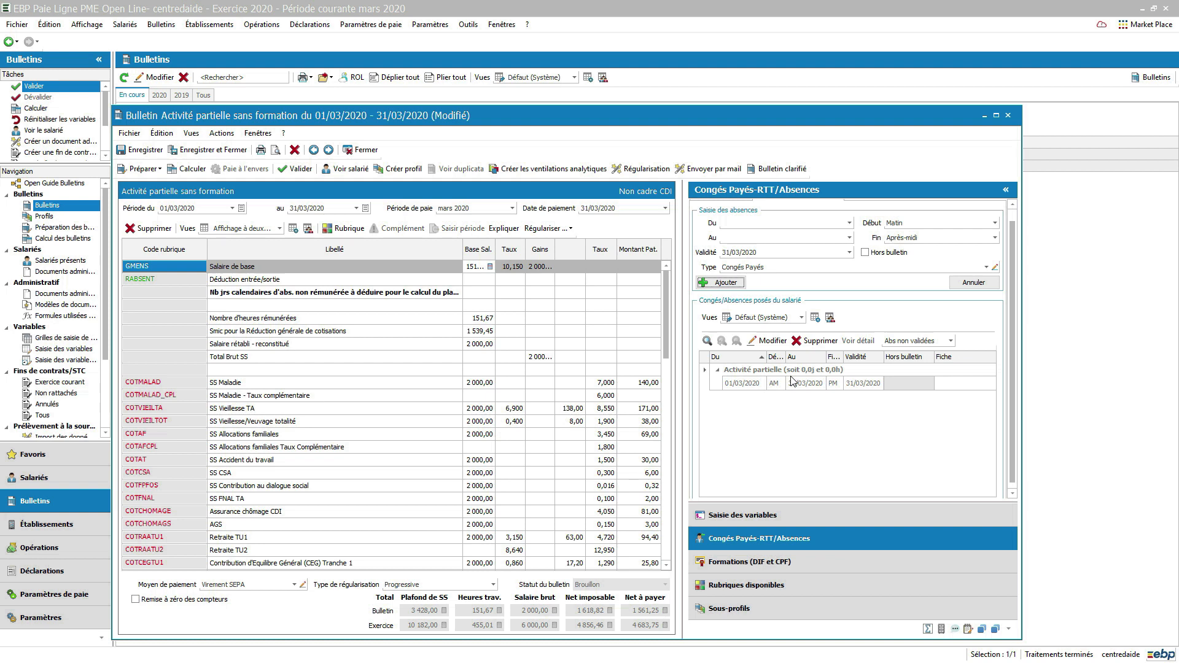
Enable dynamic addition of the profile's optional lines among the payslip variables and prepare the payslip from the profile.
left_click(743, 516)
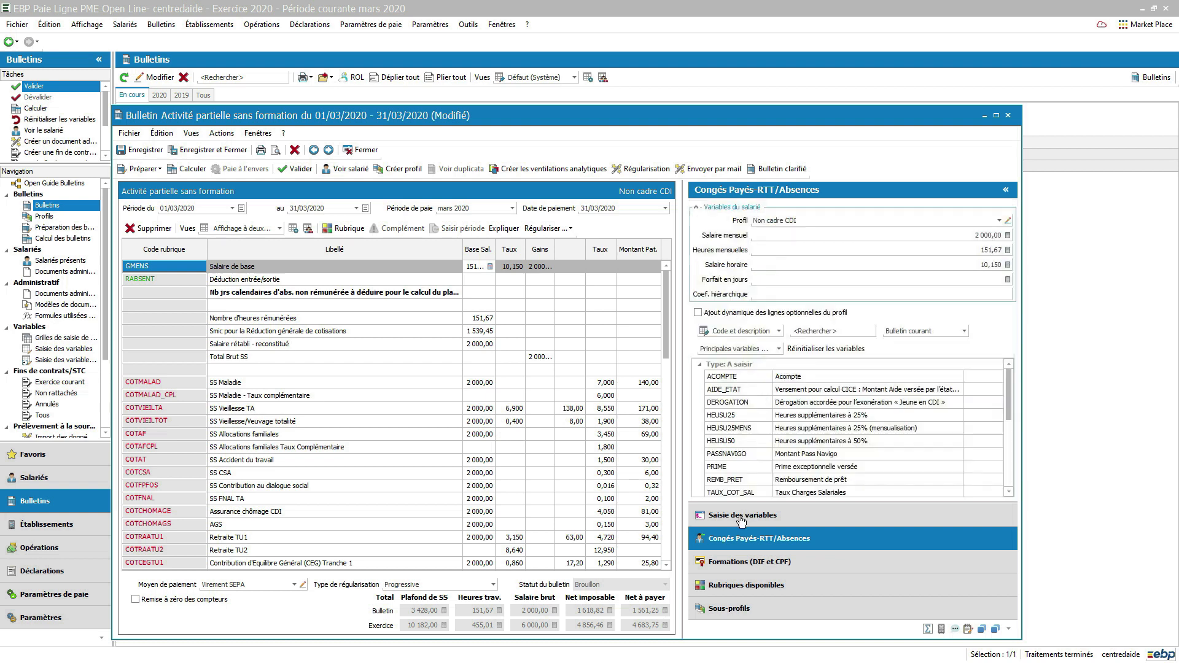
left_click(698, 314)
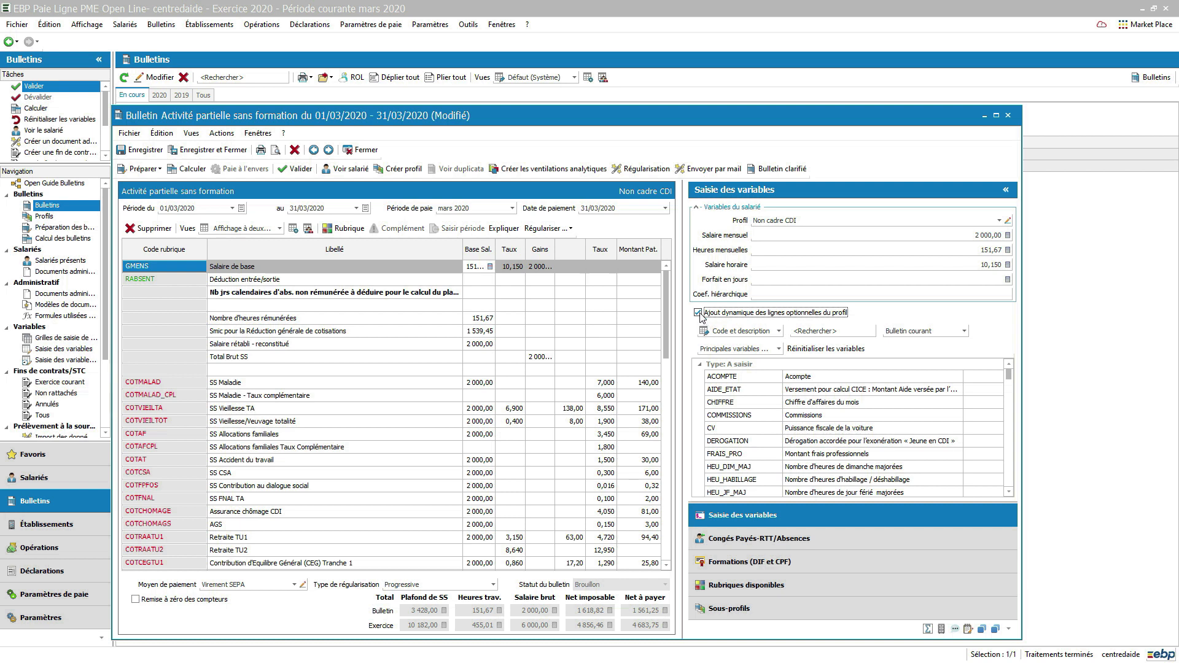
left_click(159, 174)
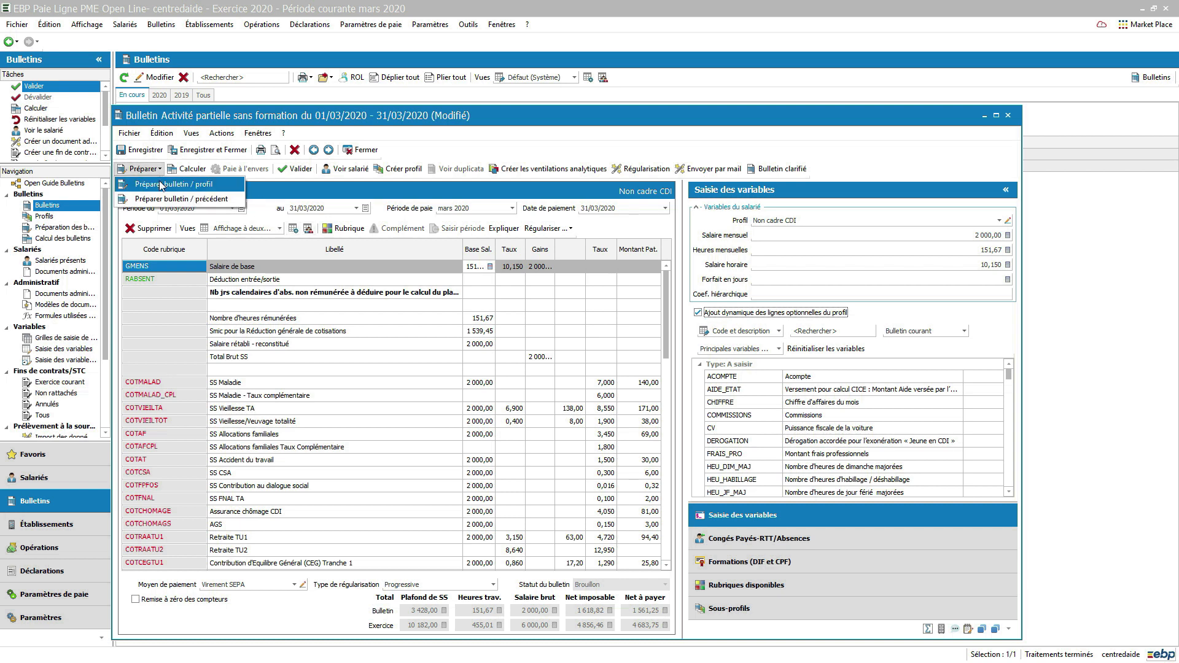
left_click(162, 184)
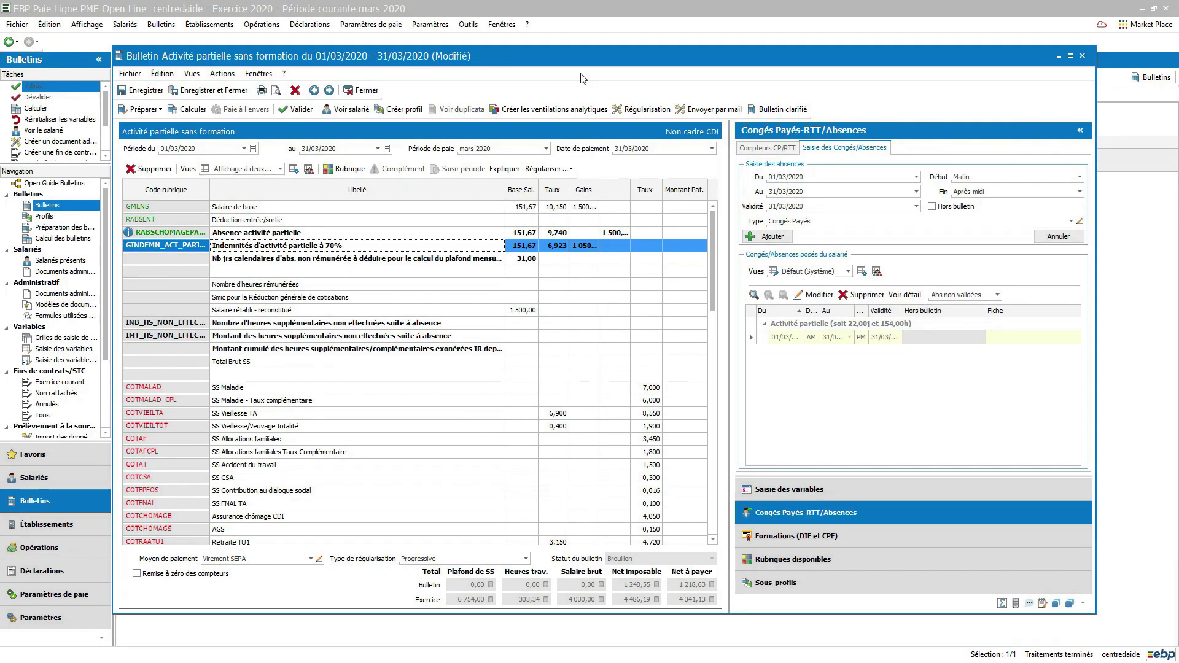
Review the payslip's partial activity absence and 70% indemnity lines and its CSG/CRDS lines on replacement income.
left_click(182, 232)
left_click(182, 246)
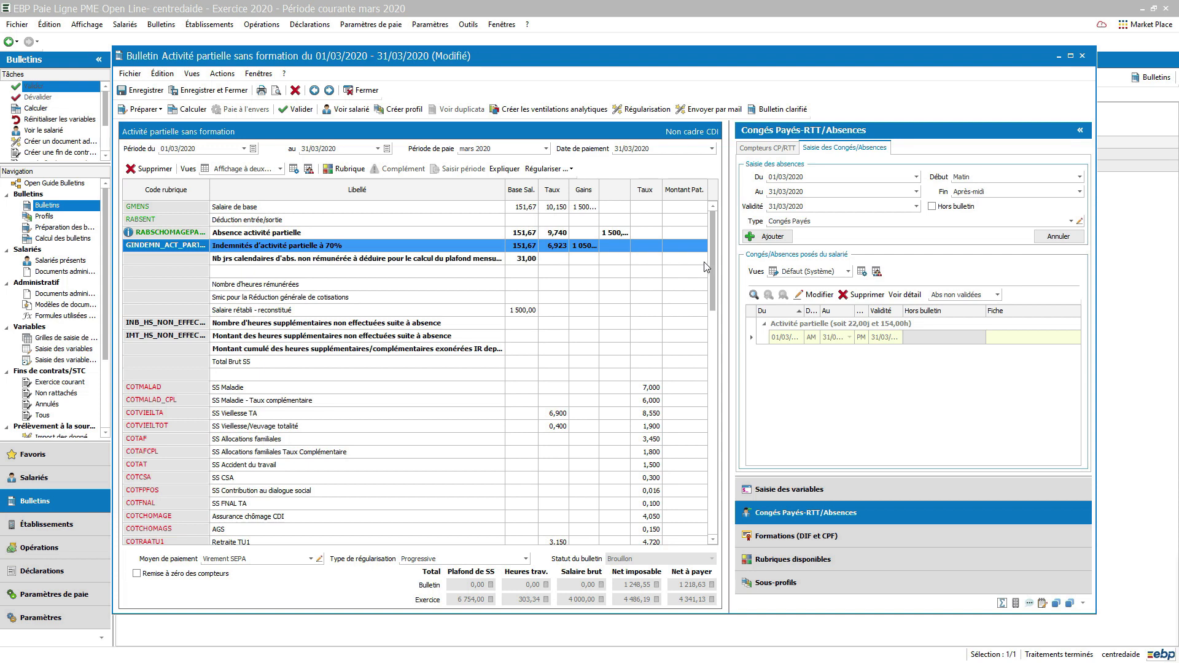
scroll(717, 267, "down", 1)
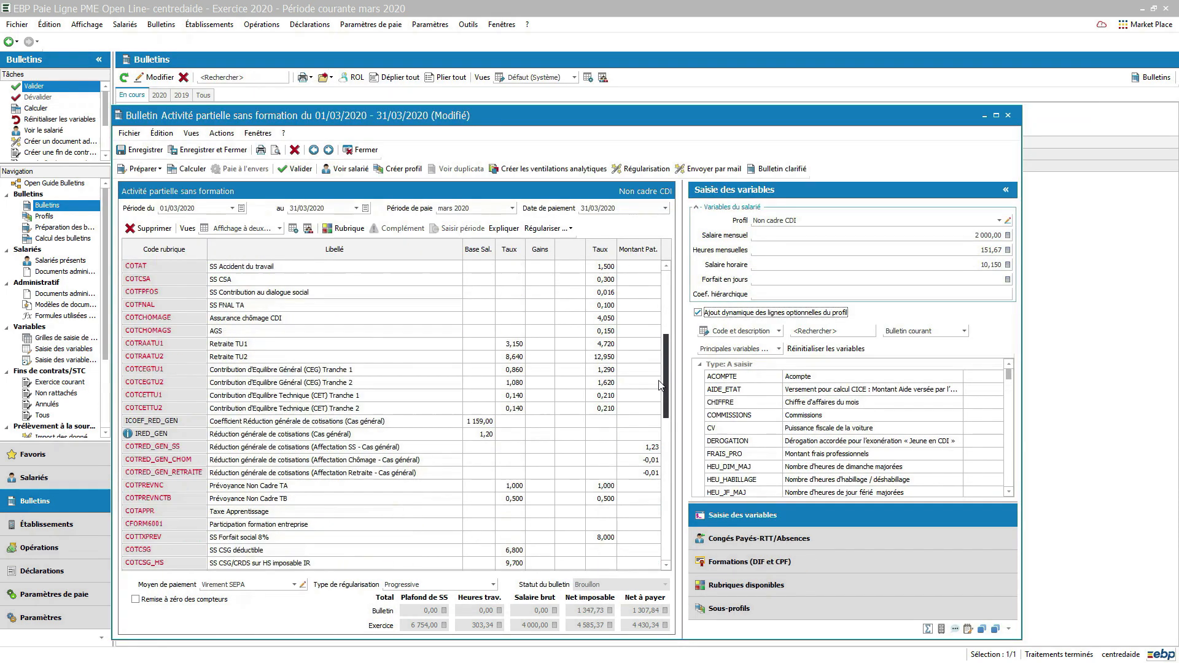
scroll(652, 453, "down", 6)
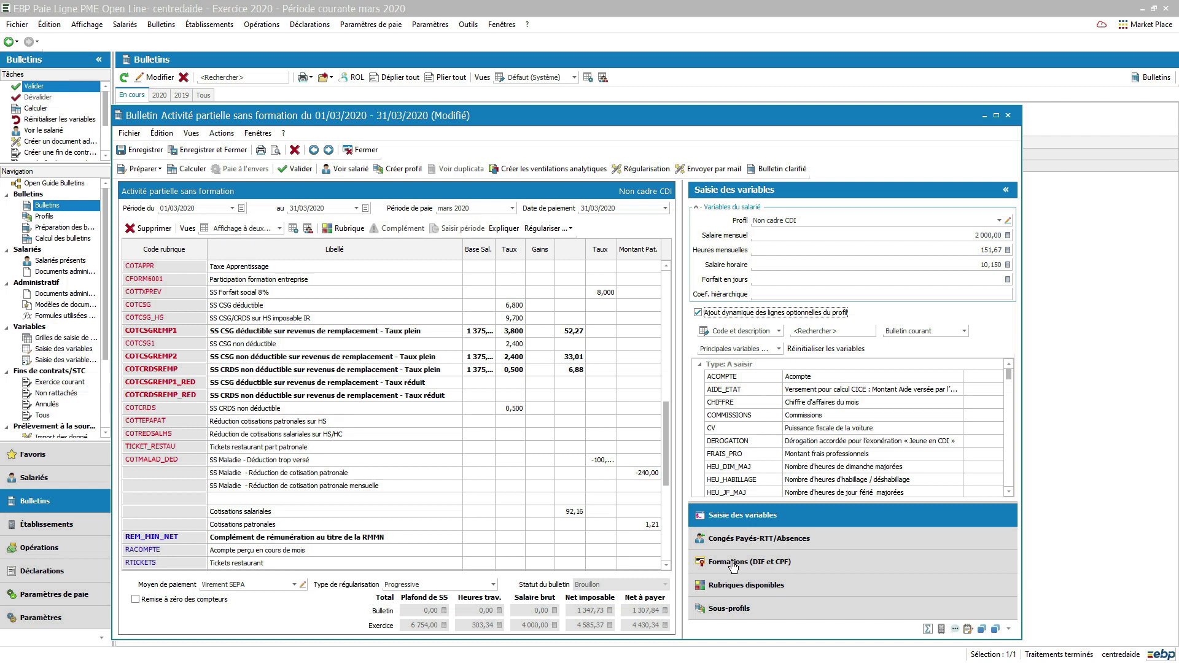
Open the Non cadre CDI profile from the payslip and select the ACT_PARTIELLE_70 line in its composition.
left_click(1008, 222)
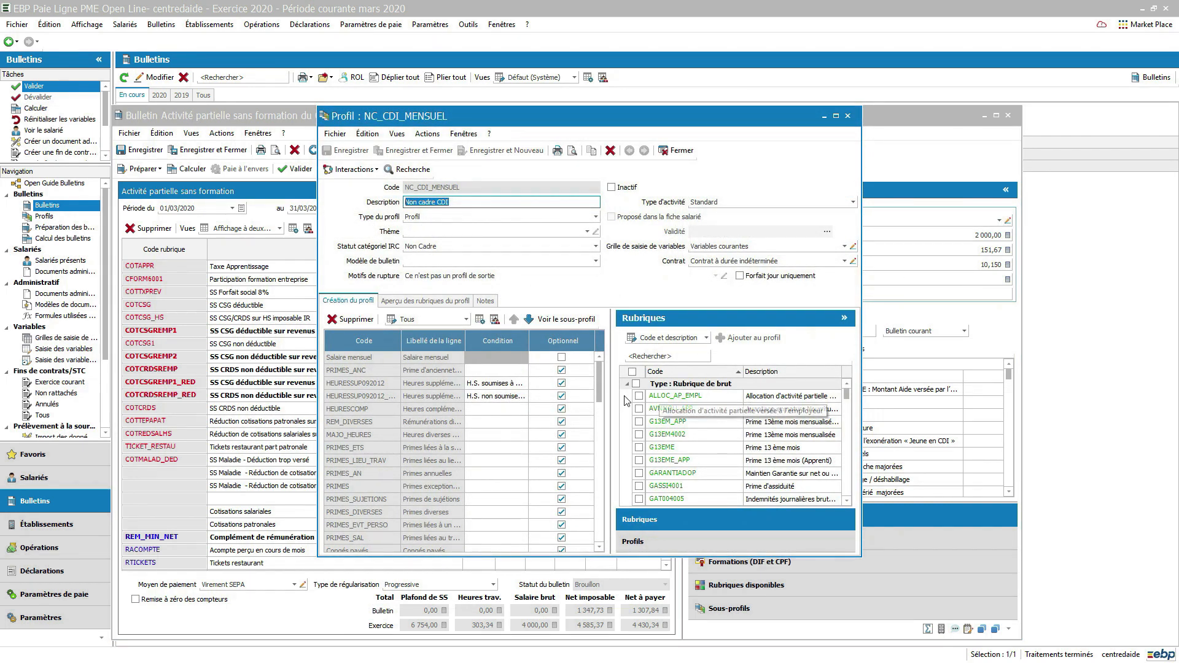
left_click_drag(599, 396, 589, 531)
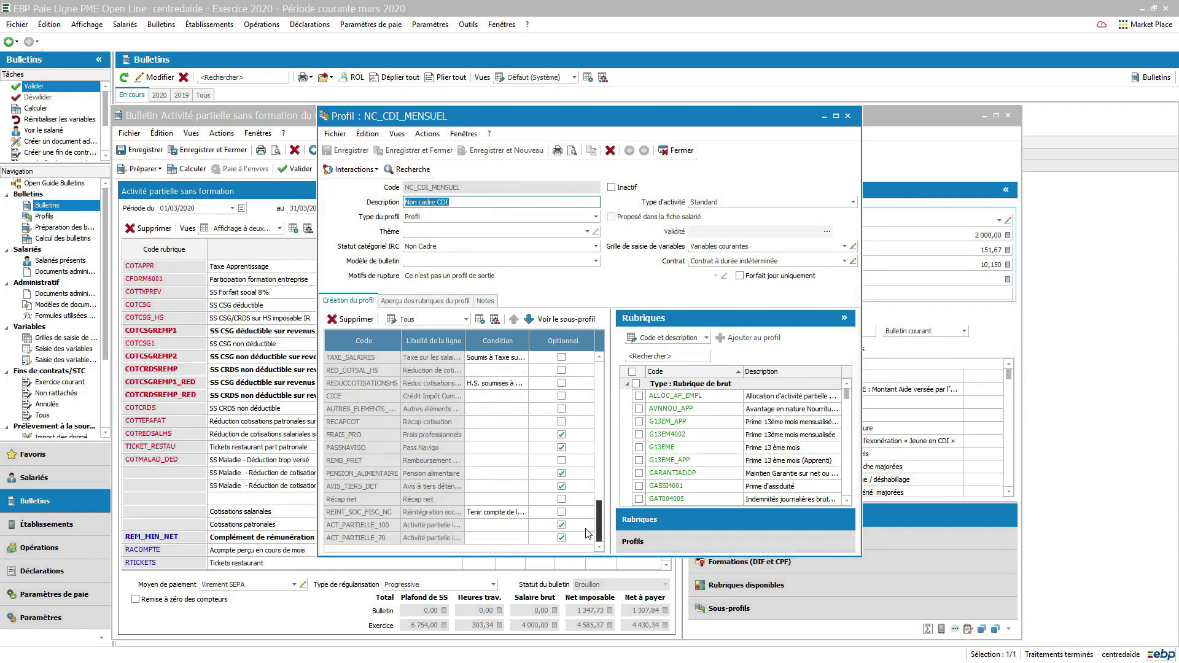
left_click(384, 539)
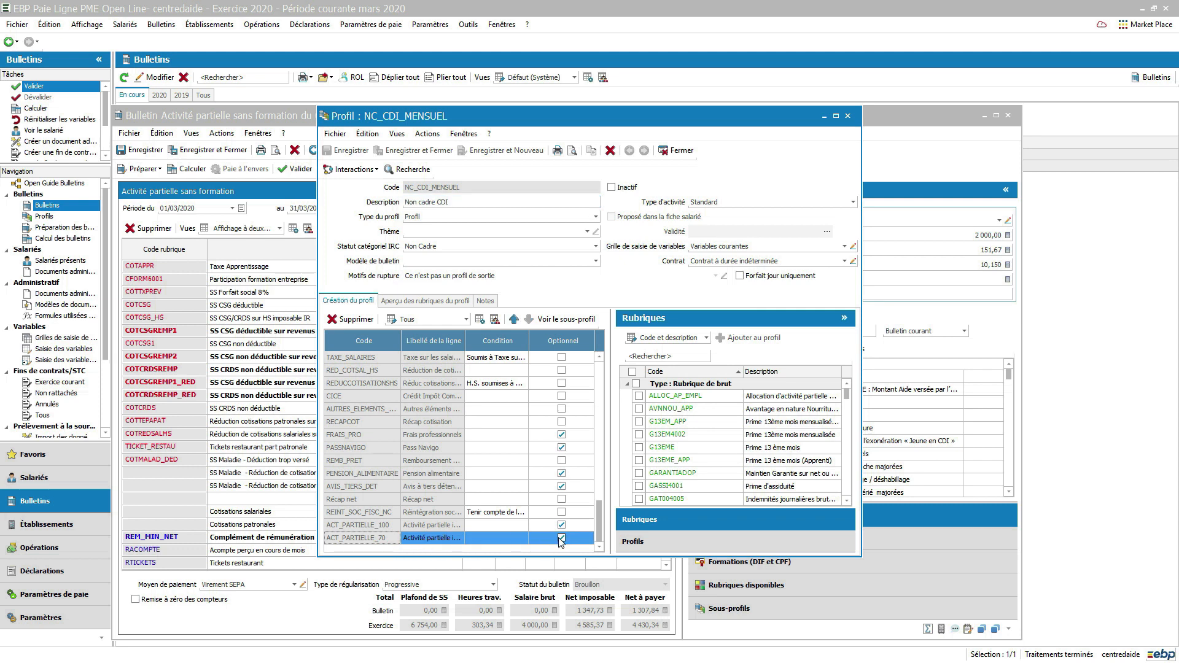
Search the sub-profiles for "acti" and add ACT_PARTIELLE_100 and ACT_PARTIELLE_70 to the profile, saving and closing it.
left_click_drag(599, 459, 616, 521)
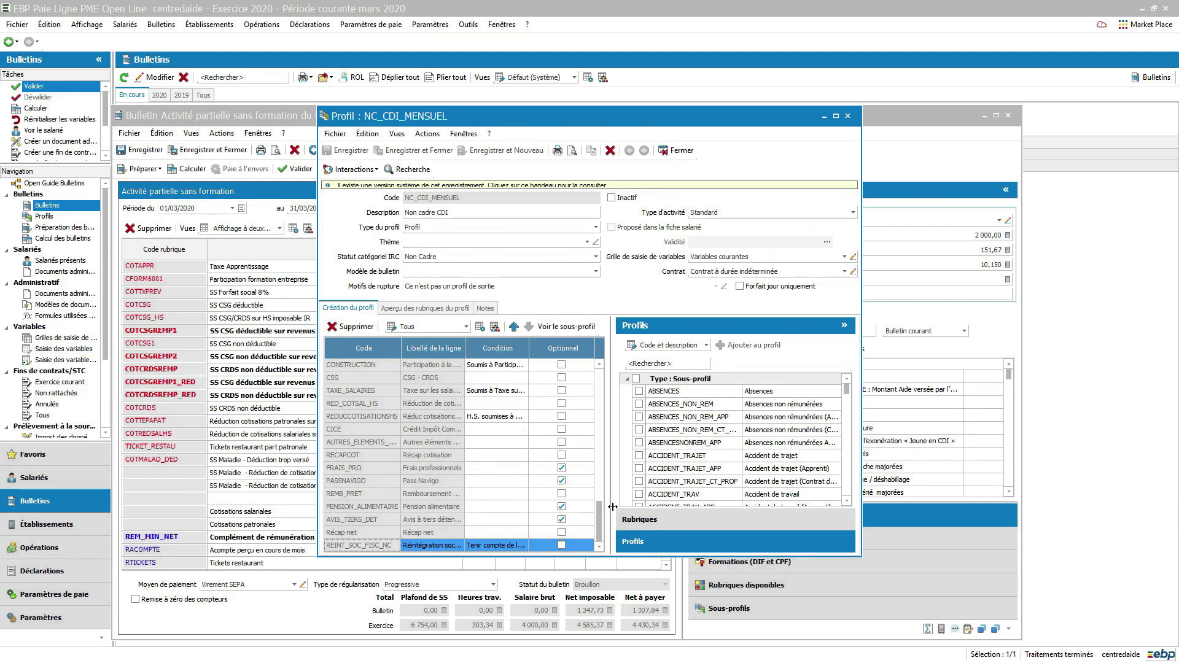
left_click(693, 550)
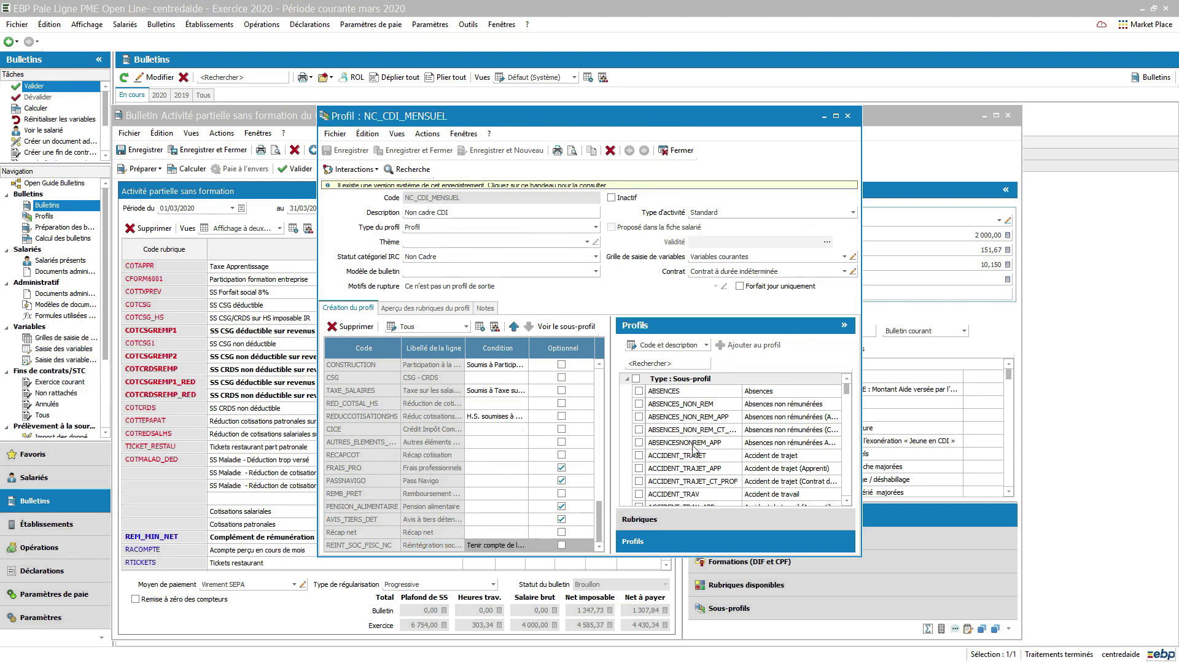
left_click(689, 365)
type("ac")
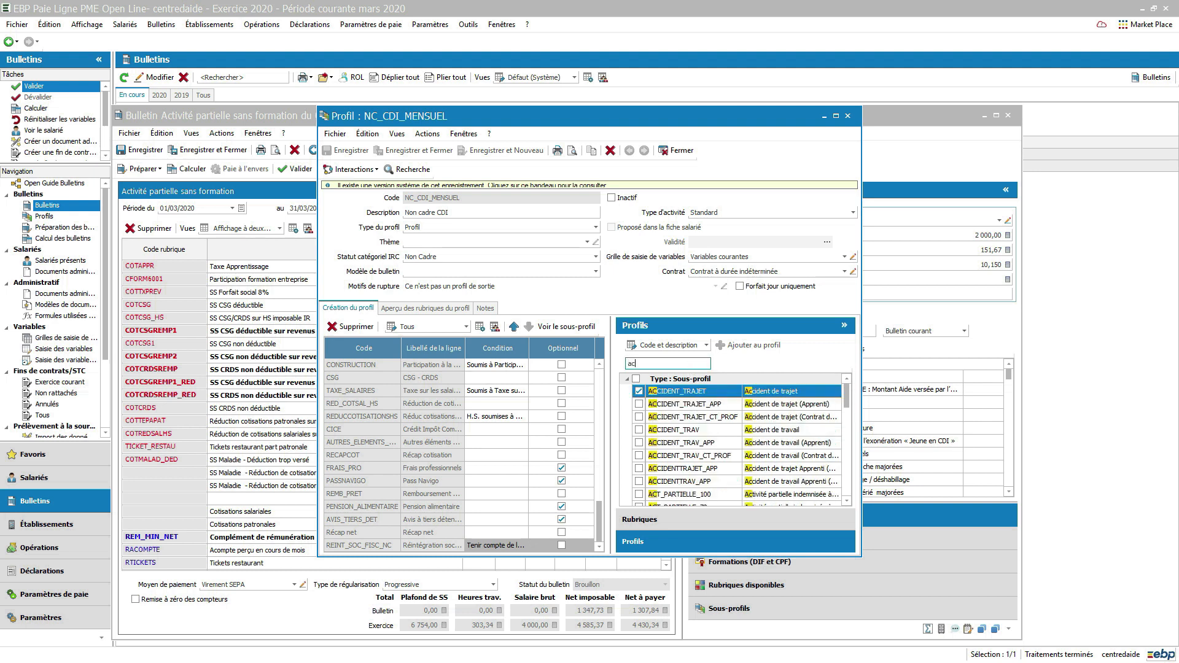
type("ti")
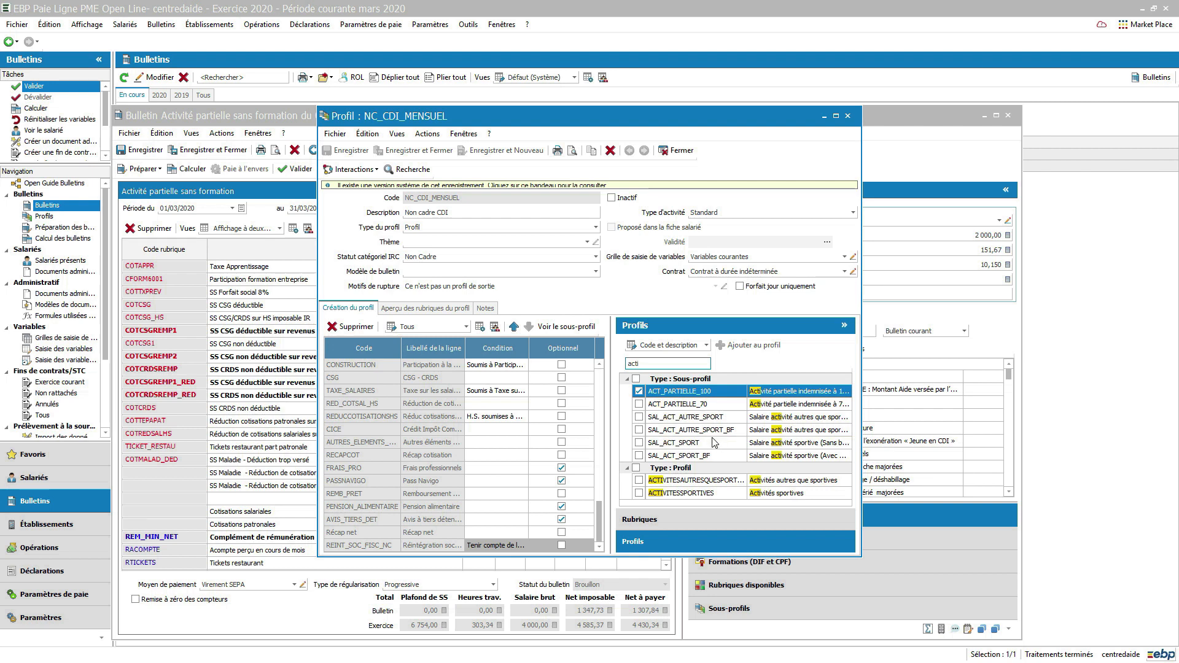
left_click(639, 404)
left_click(733, 347)
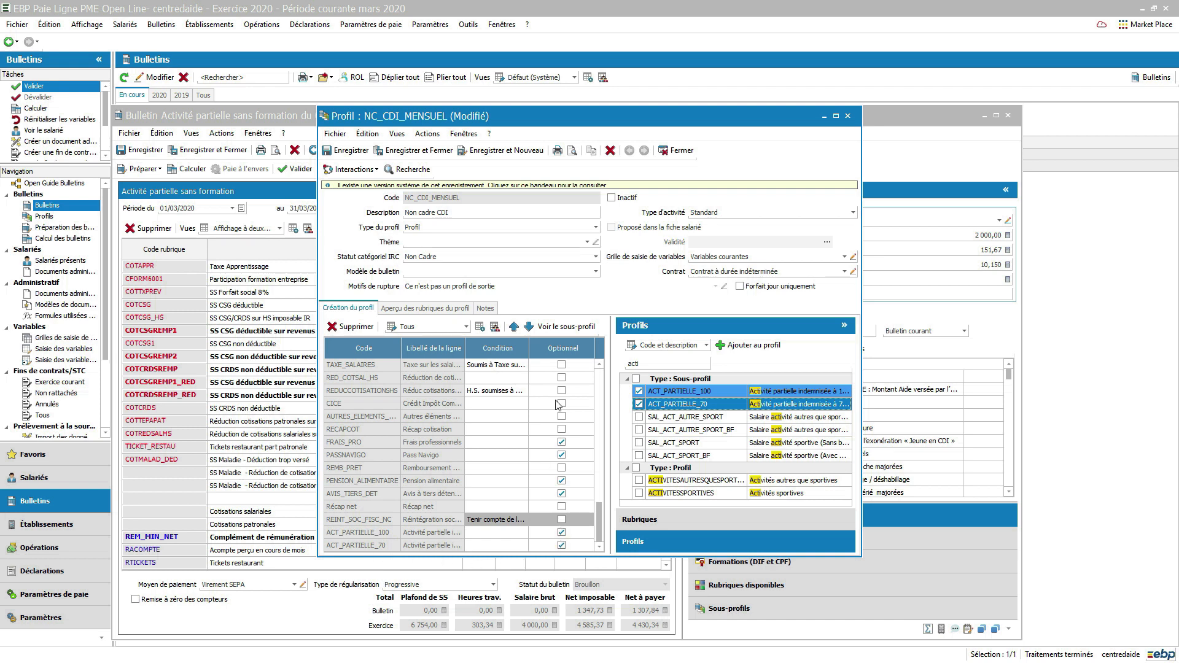
left_click(419, 151)
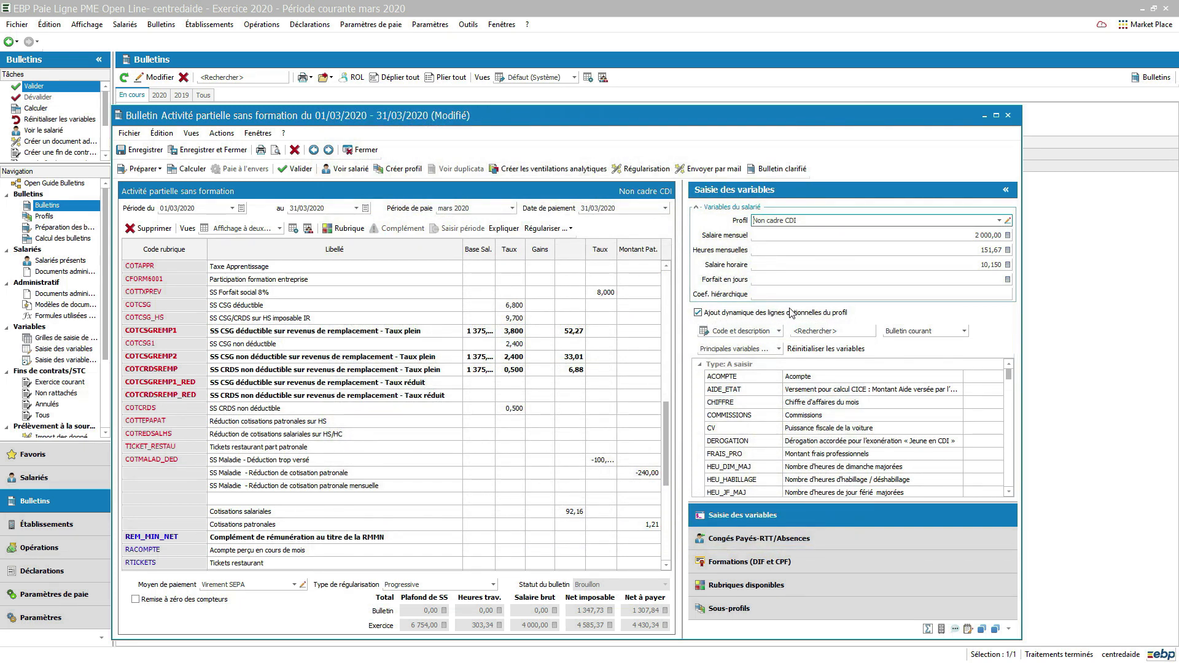
Prepare the payslip again from its profile and select the REM_MIN_NET line.
left_click(158, 169)
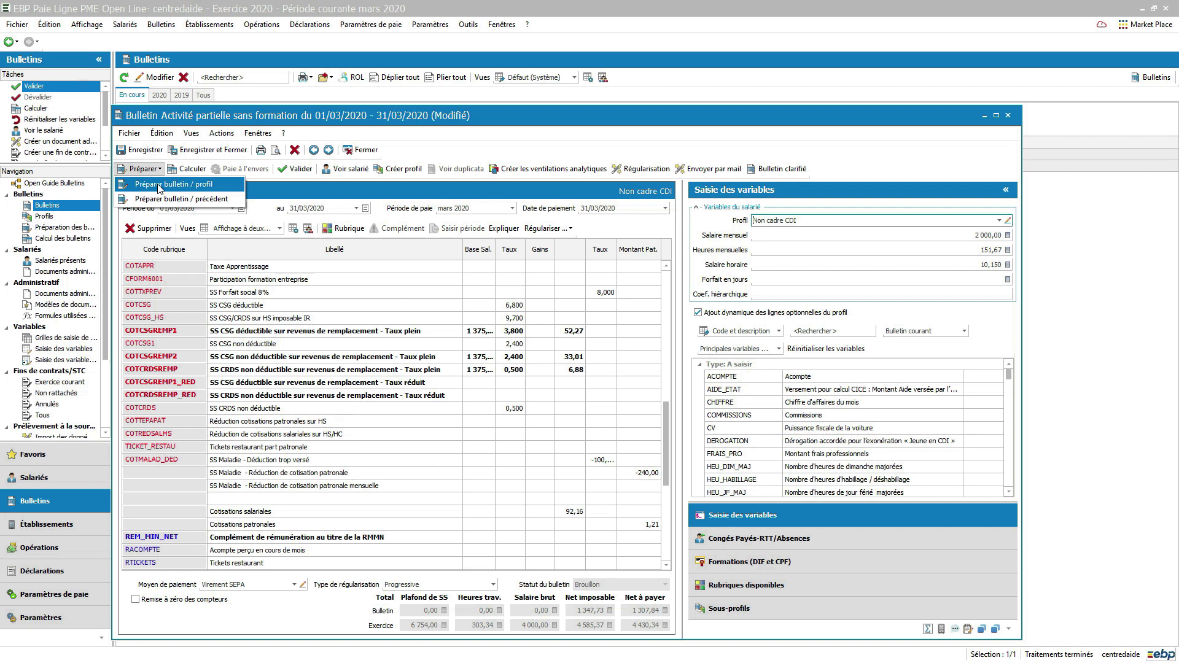
left_click(159, 184)
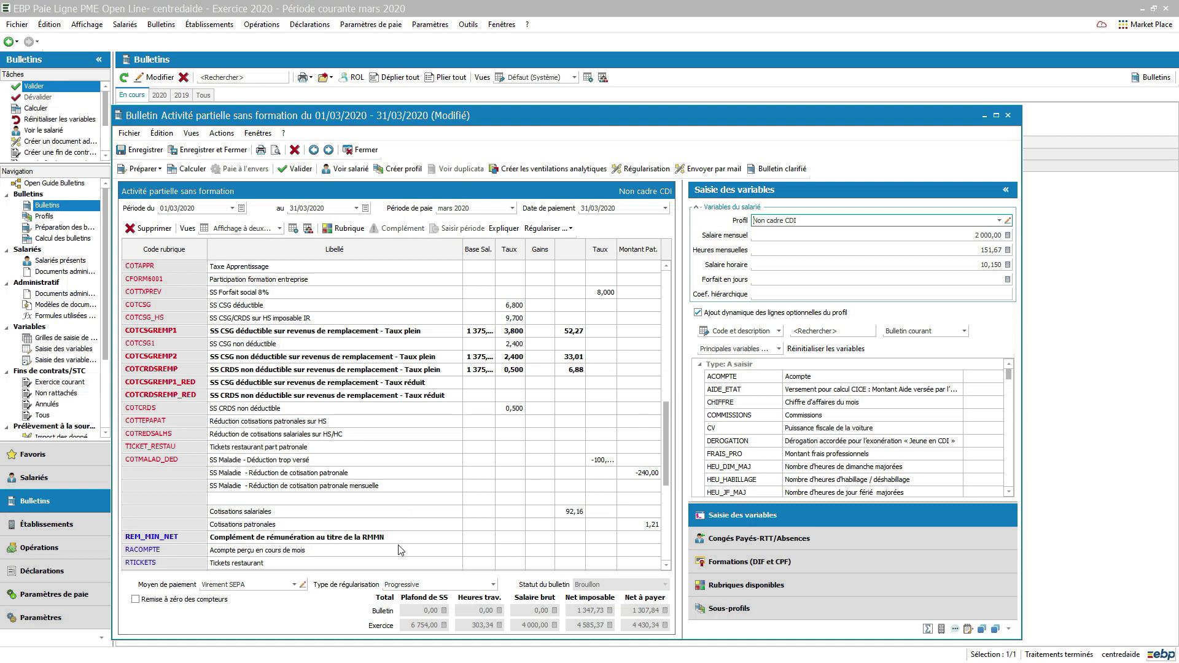
left_click(357, 536)
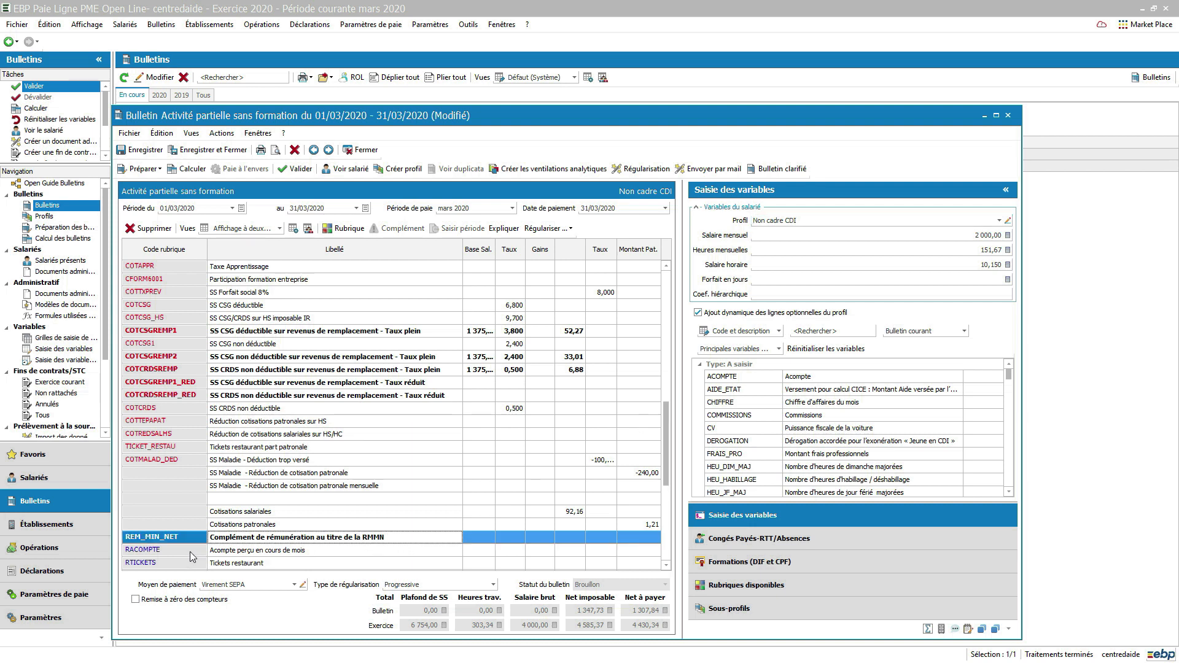